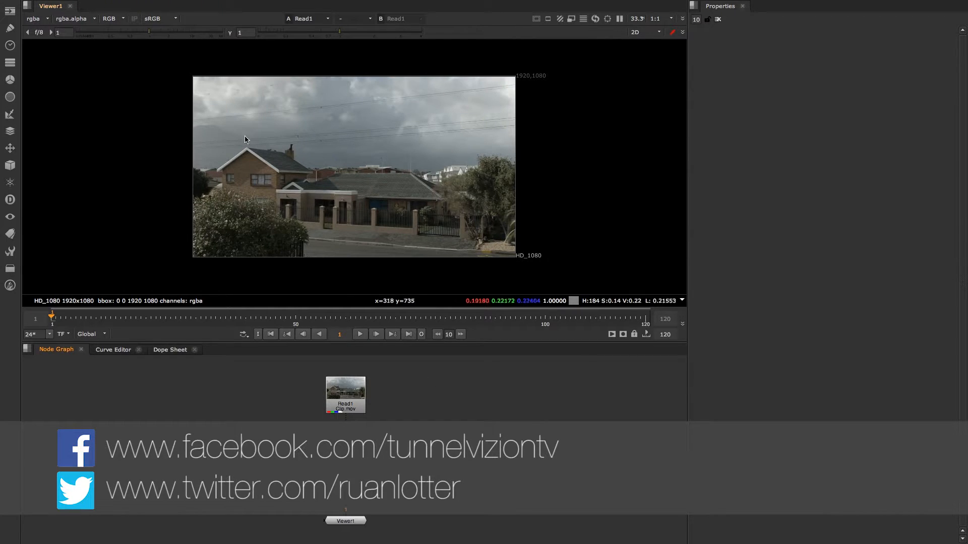
- Play through the house clip to examine its camera movement, and return to the first frame
{"action": "scroll", "coordinate": [230, 158], "scroll_direction": "up", "scroll_amount": 3}
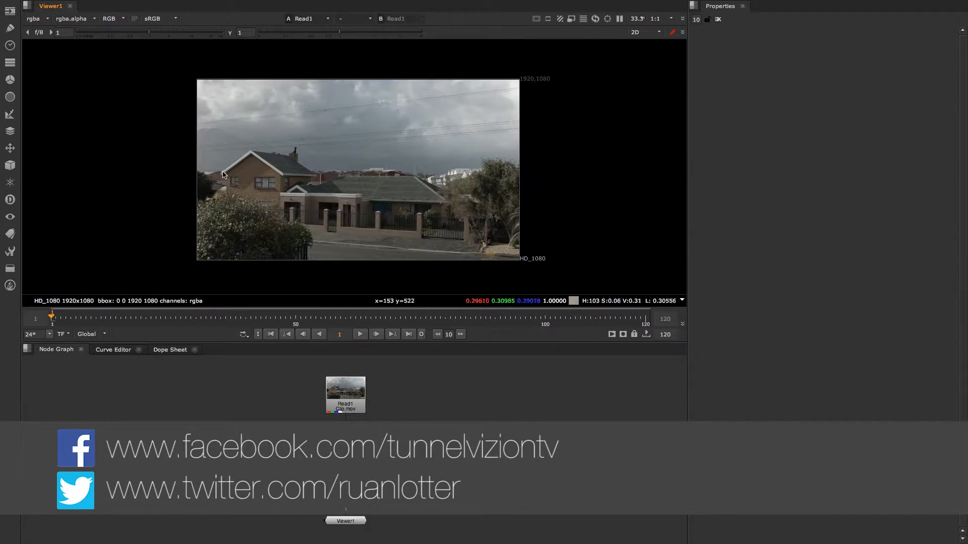
{"action": "scroll", "coordinate": [298, 215], "scroll_direction": "up", "scroll_amount": 2}
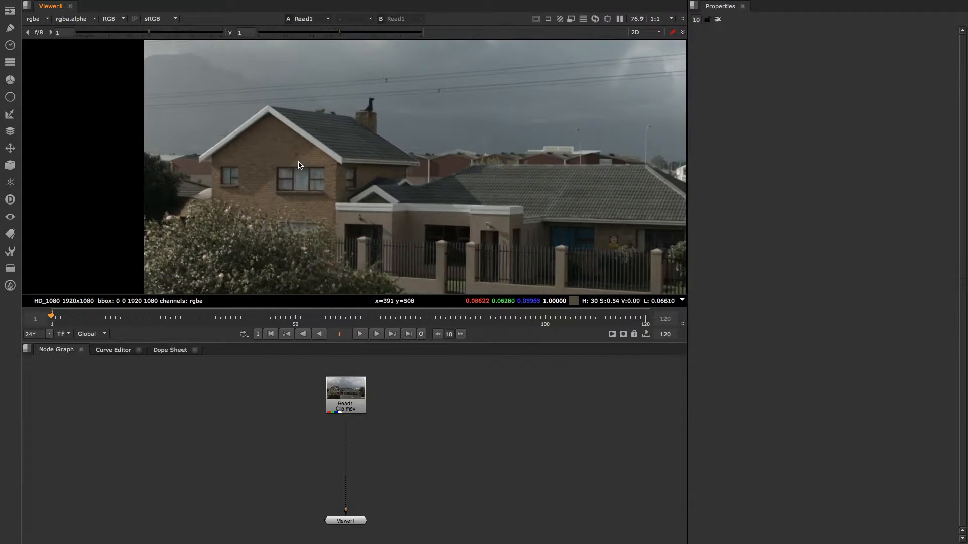
{"action": "left_click", "coordinate": [359, 334]}
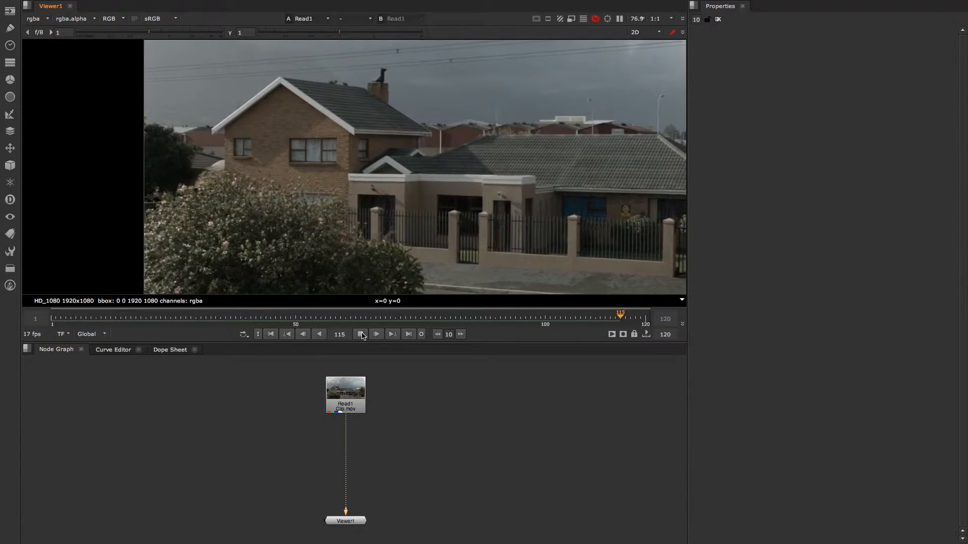
{"action": "left_click", "coordinate": [271, 334]}
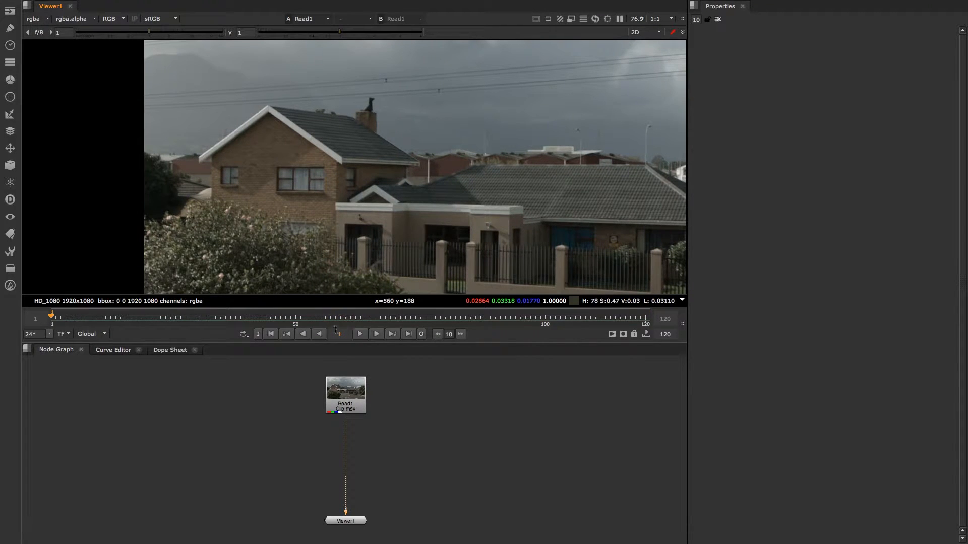
- Add a Tracker node directly below the Read1 clip, between it and the Viewer
{"action": "left_click_drag", "start_coordinate": [344, 401], "coordinate": [344, 394]}
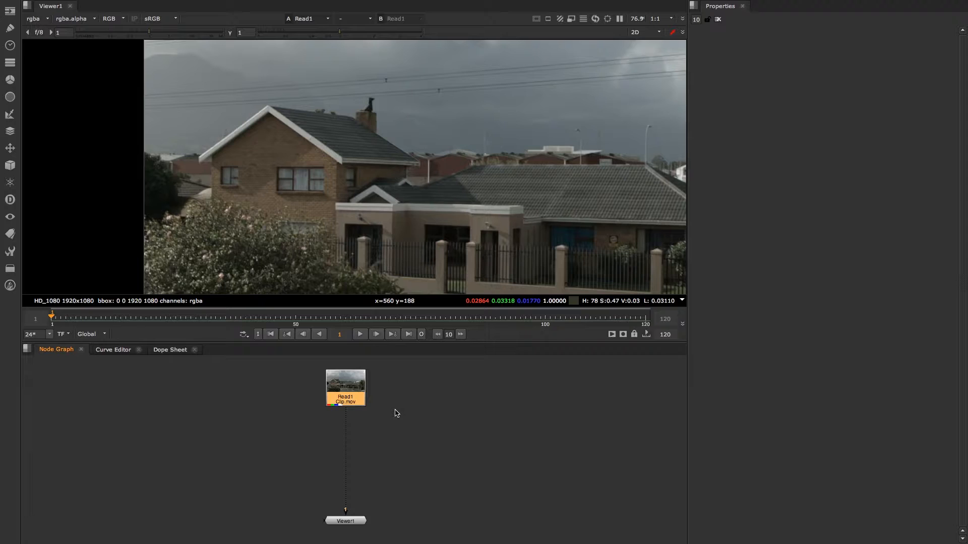
{"action": "left_click", "coordinate": [403, 410]}
{"action": "left_click", "coordinate": [363, 403]}
{"action": "key", "text": "Tab"}
{"action": "type", "text": "trac"}
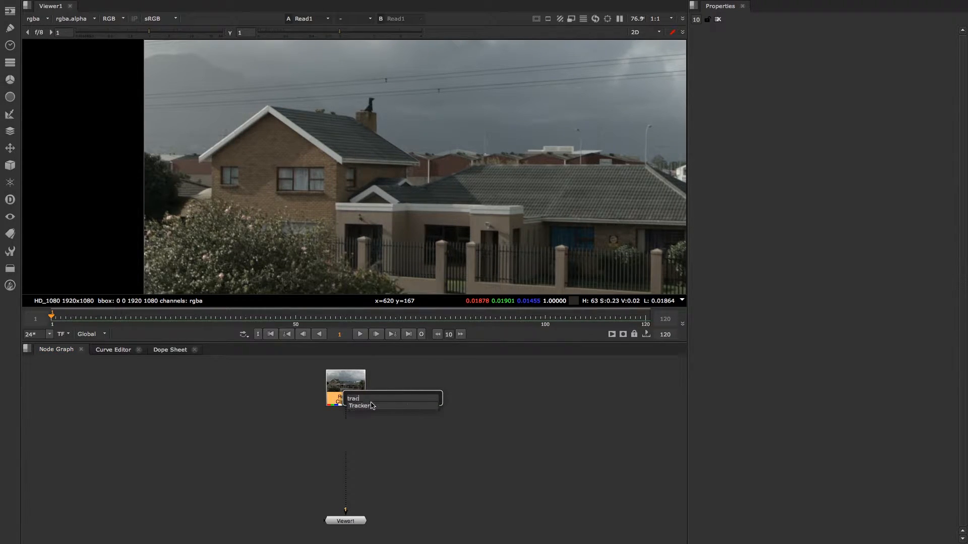
{"action": "left_click", "coordinate": [362, 406]}
{"action": "left_click_drag", "start_coordinate": [351, 417], "coordinate": [347, 430]}
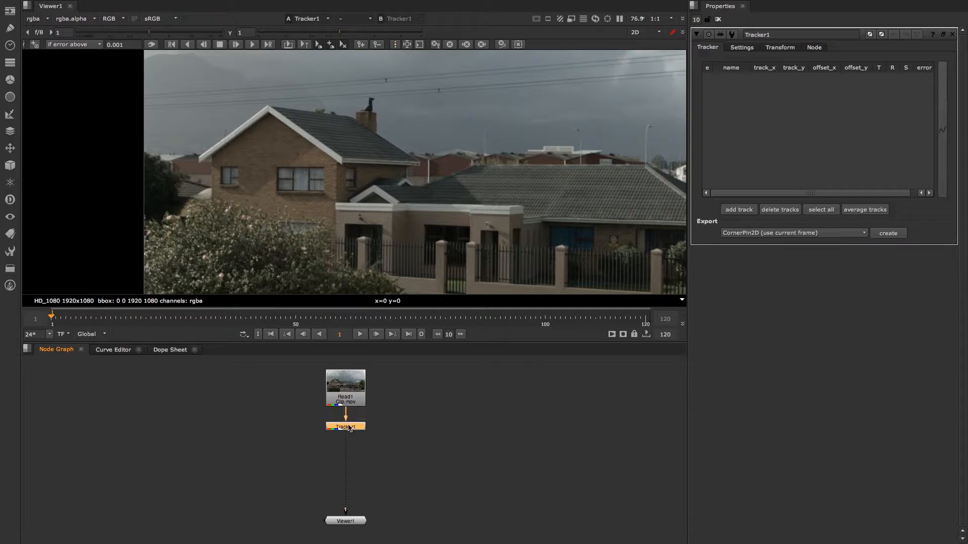
- Add four tracks and place them clockwise on the corners of the large upper-floor window, starting at its upper-left corner
{"action": "scroll", "coordinate": [311, 219], "scroll_direction": "up", "scroll_amount": 5}
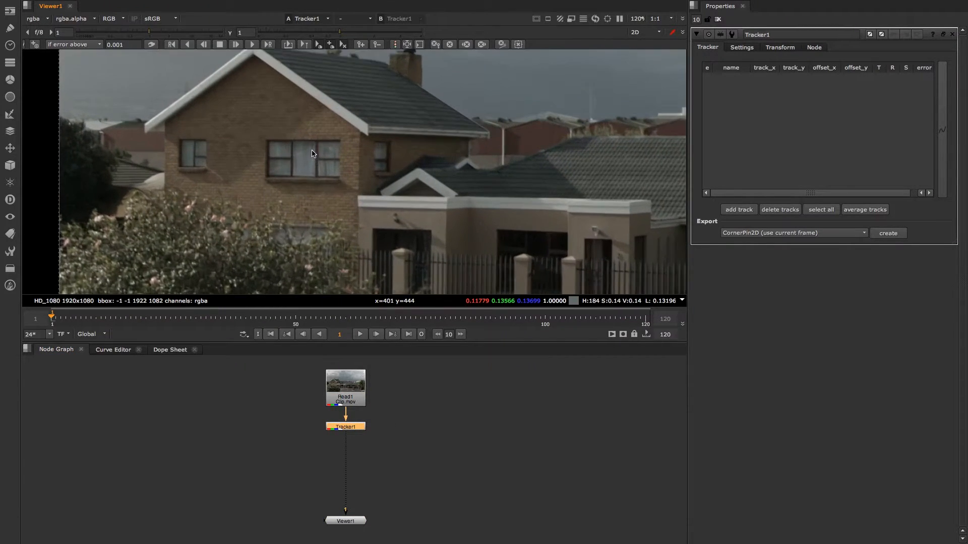
{"action": "scroll", "coordinate": [318, 142], "scroll_direction": "up", "scroll_amount": 2}
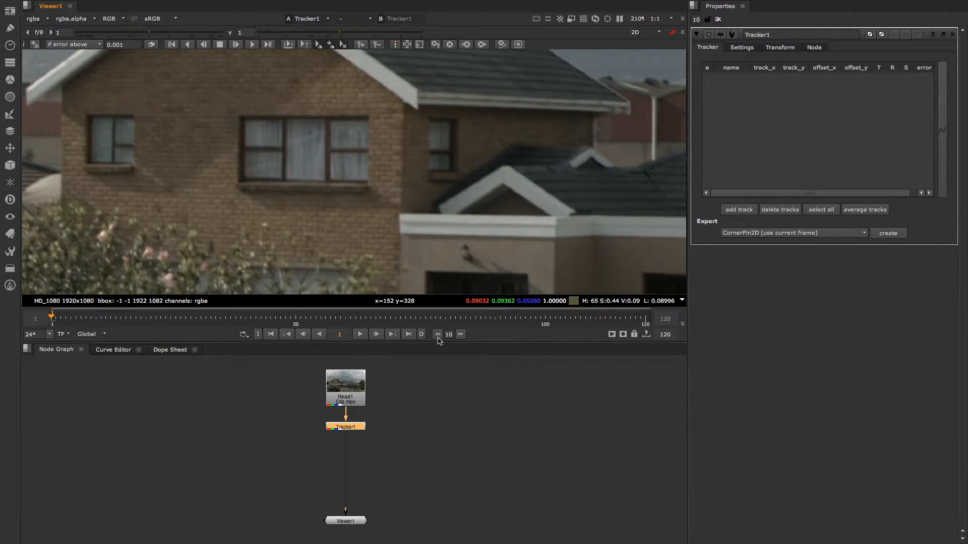
{"action": "left_click", "coordinate": [739, 209]}
{"action": "left_click_drag", "start_coordinate": [353, 172], "coordinate": [244, 117]}
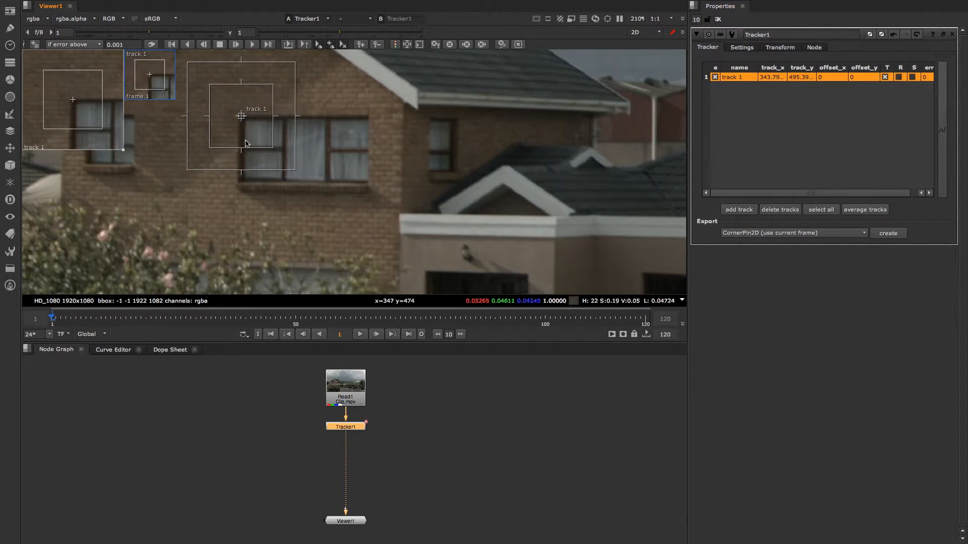
{"action": "left_click", "coordinate": [738, 210]}
{"action": "left_click_drag", "start_coordinate": [353, 172], "coordinate": [366, 117]}
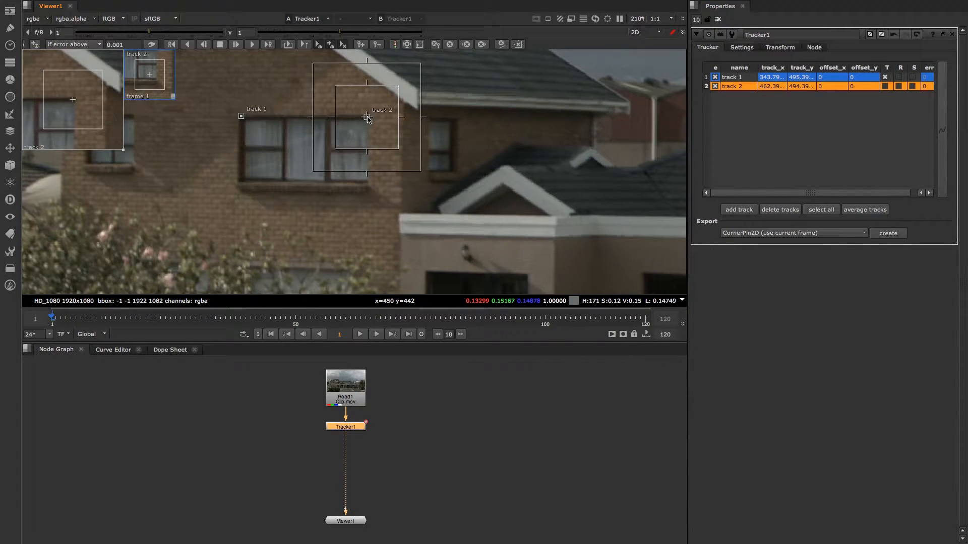
{"action": "left_click", "coordinate": [739, 209]}
{"action": "left_click_drag", "start_coordinate": [352, 173], "coordinate": [240, 183]}
{"action": "left_click", "coordinate": [738, 210]}
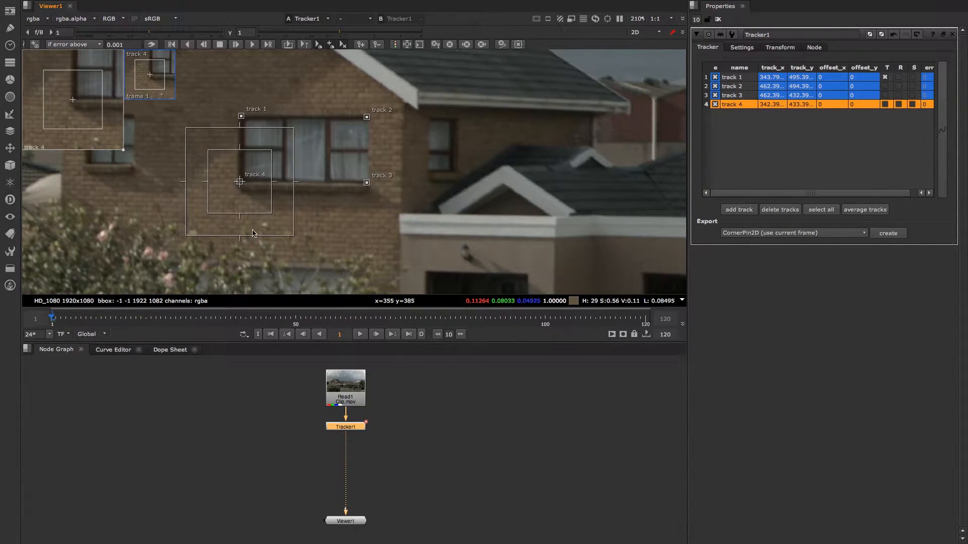
- Track all four points forward through the clip, check the motion paths and return to the first frame
{"action": "left_click", "coordinate": [741, 78]}
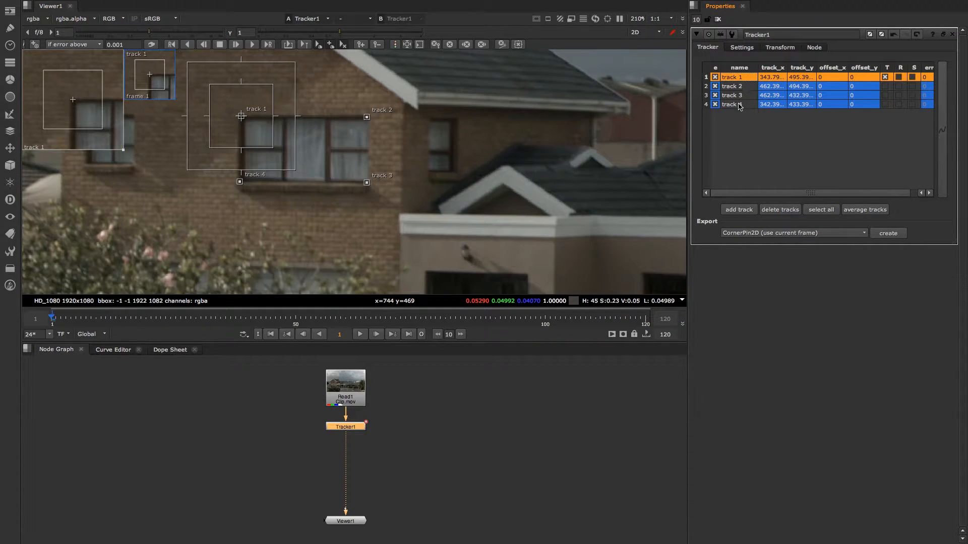
{"action": "left_click", "coordinate": [740, 106], "text": "shift"}
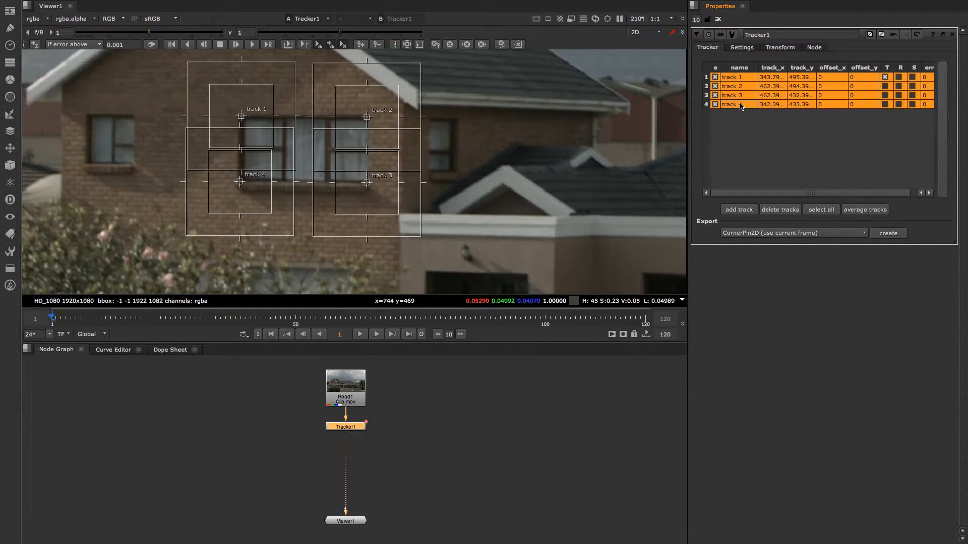
{"action": "left_click", "coordinate": [253, 45]}
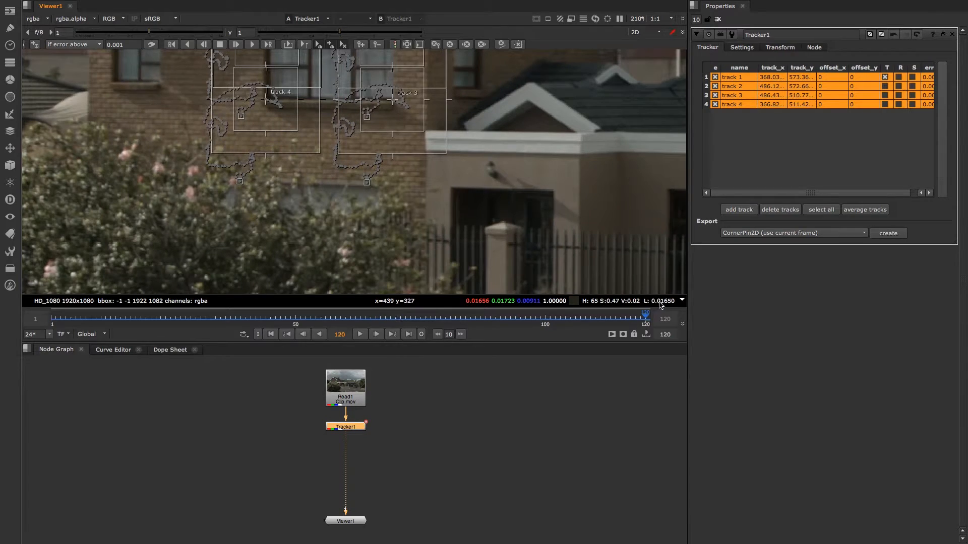
{"action": "left_click_drag", "start_coordinate": [645, 318], "coordinate": [330, 317]}
{"action": "left_click", "coordinate": [271, 335]}
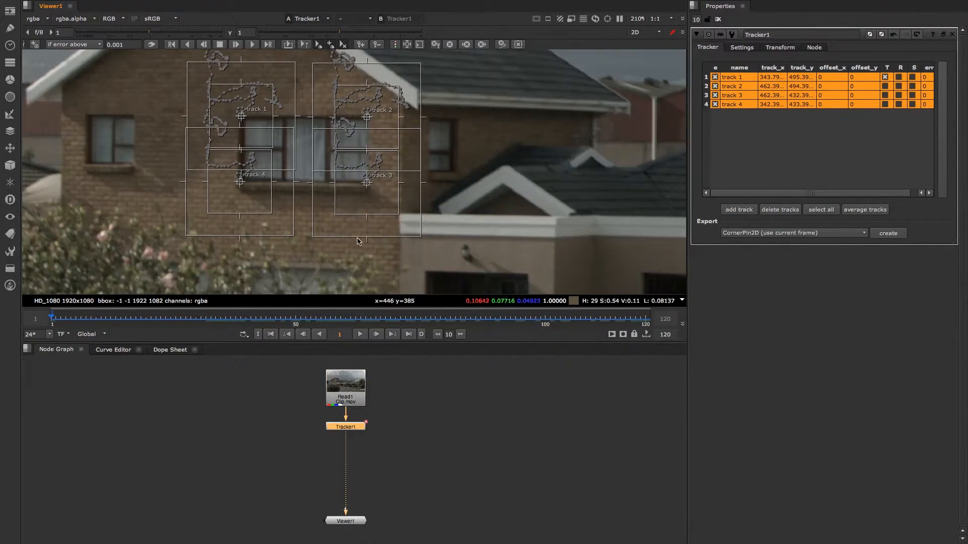
- Add a Roto node beside the Tracker and connect its background input to Read1
{"action": "left_click", "coordinate": [457, 411]}
{"action": "key", "text": "Tab"}
{"action": "type", "text": "rot"}
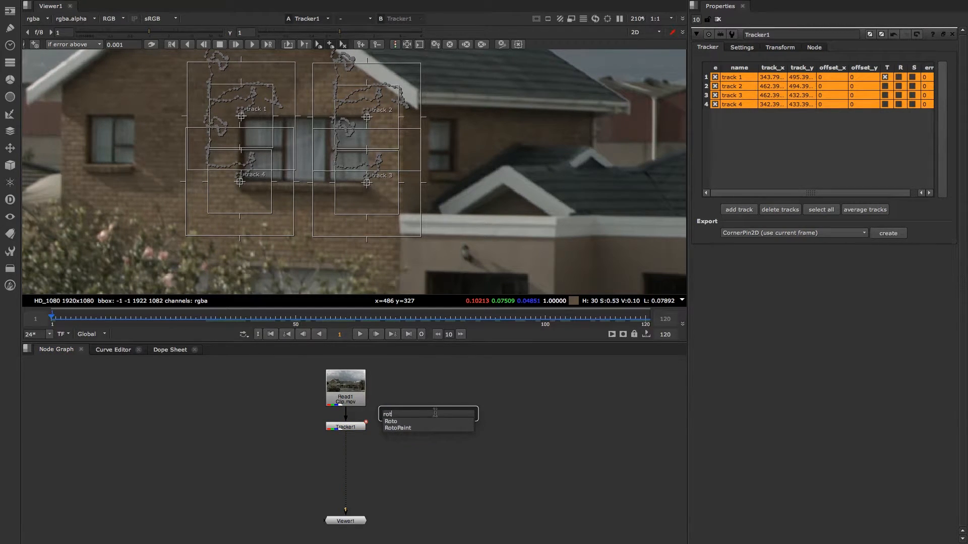
{"action": "left_click", "coordinate": [394, 423]}
{"action": "left_click_drag", "start_coordinate": [403, 408], "coordinate": [439, 418]}
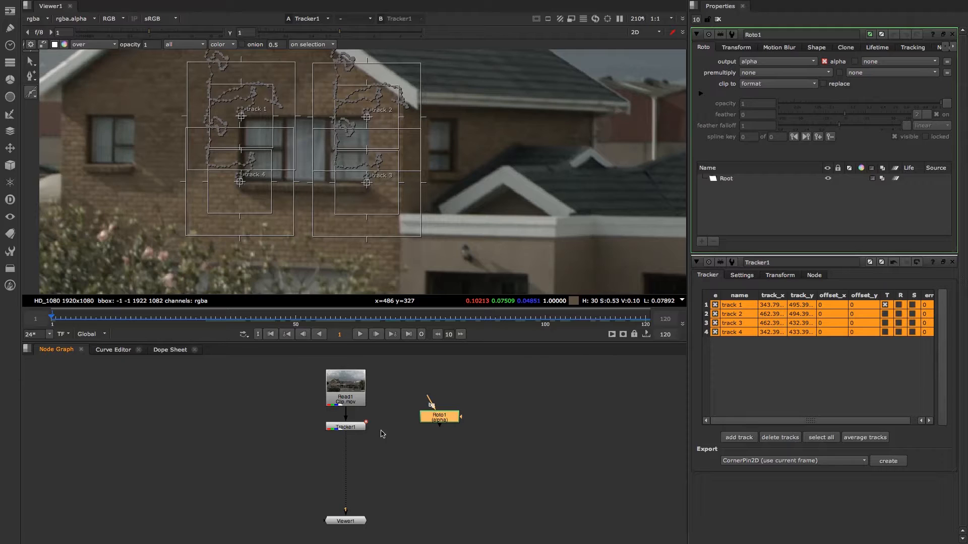
{"action": "left_click_drag", "start_coordinate": [429, 403], "coordinate": [353, 391]}
{"action": "left_click_drag", "start_coordinate": [443, 421], "coordinate": [450, 411]}
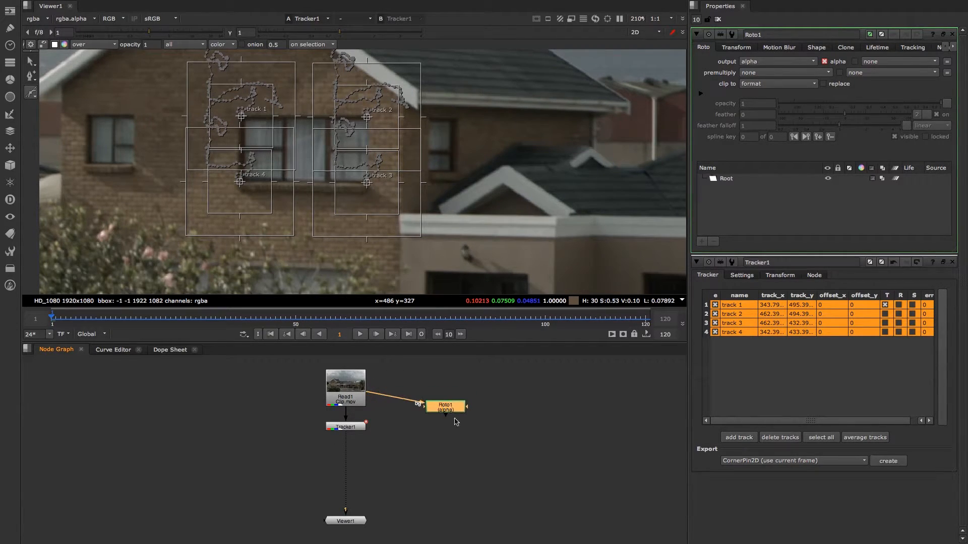
- Clear all open node properties, reopen those of the Roto node and draw a closed four-point Bezier loosely around the large window
{"action": "left_click", "coordinate": [717, 19]}
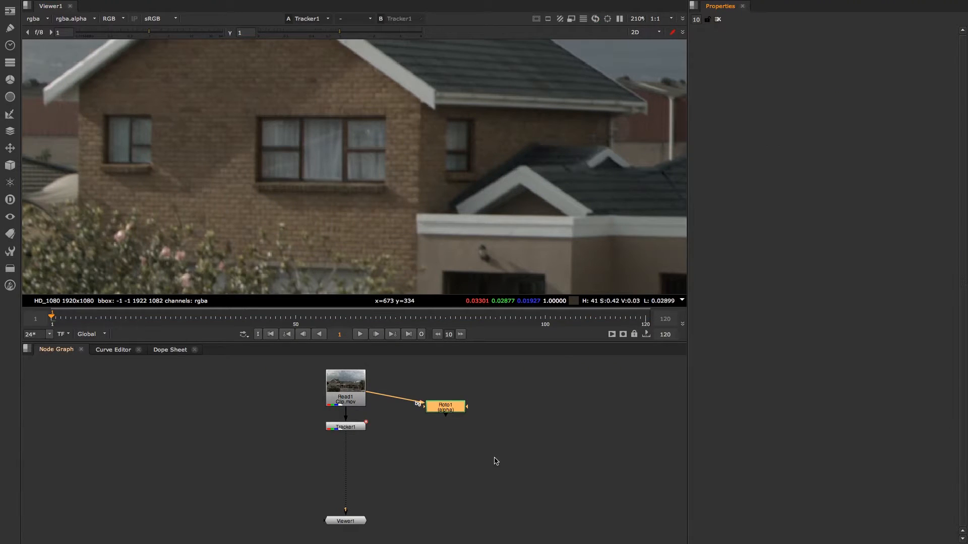
{"action": "left_click", "coordinate": [498, 462]}
{"action": "double_click", "coordinate": [444, 412]}
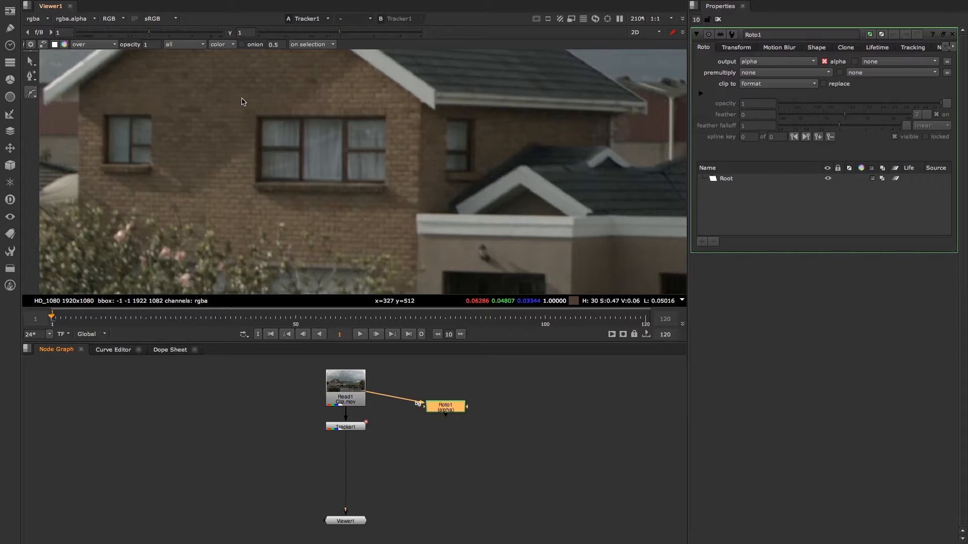
{"action": "left_click", "coordinate": [240, 96]}
{"action": "left_click", "coordinate": [396, 94]}
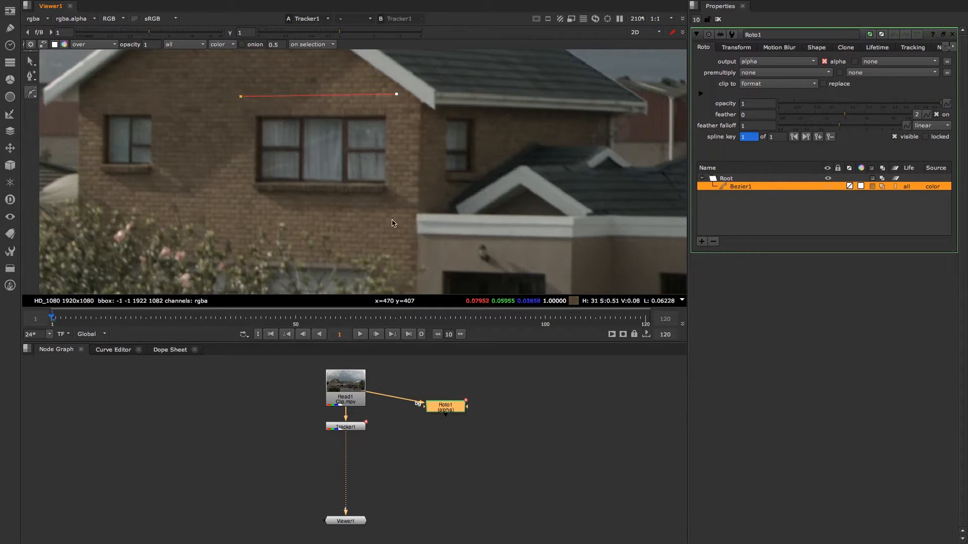
{"action": "left_click", "coordinate": [399, 222]}
{"action": "left_click", "coordinate": [240, 206]}
{"action": "left_click", "coordinate": [241, 97]}
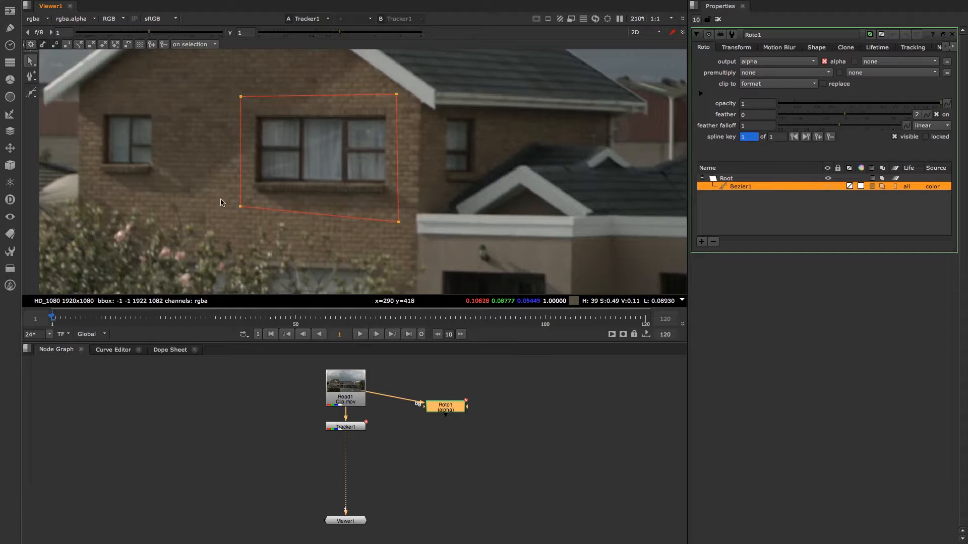
- Link the shape's upper-left point to Tracker1's track 1 and its upper-right point to track 2
{"action": "right_click", "coordinate": [241, 98]}
{"action": "mouse_move", "coordinate": [276, 309]}
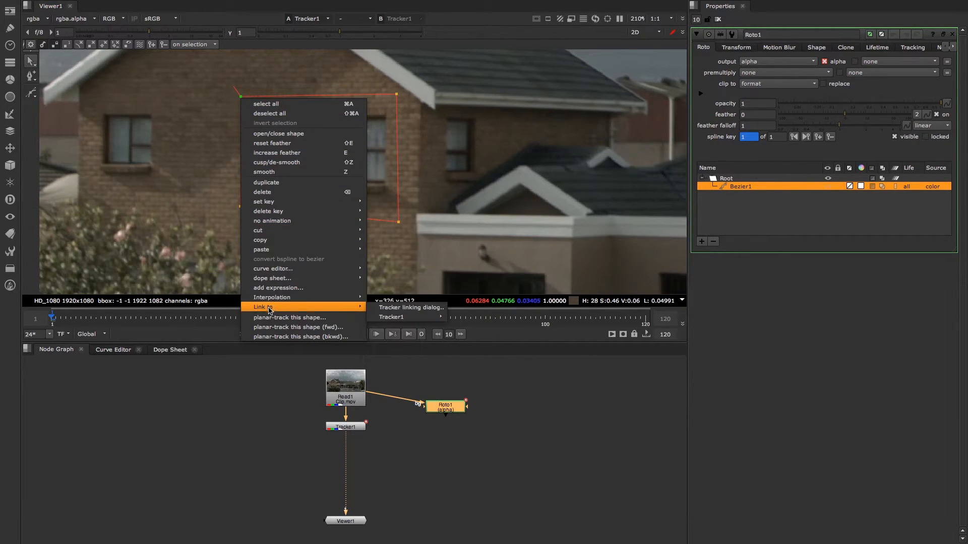
{"action": "mouse_move", "coordinate": [413, 318]}
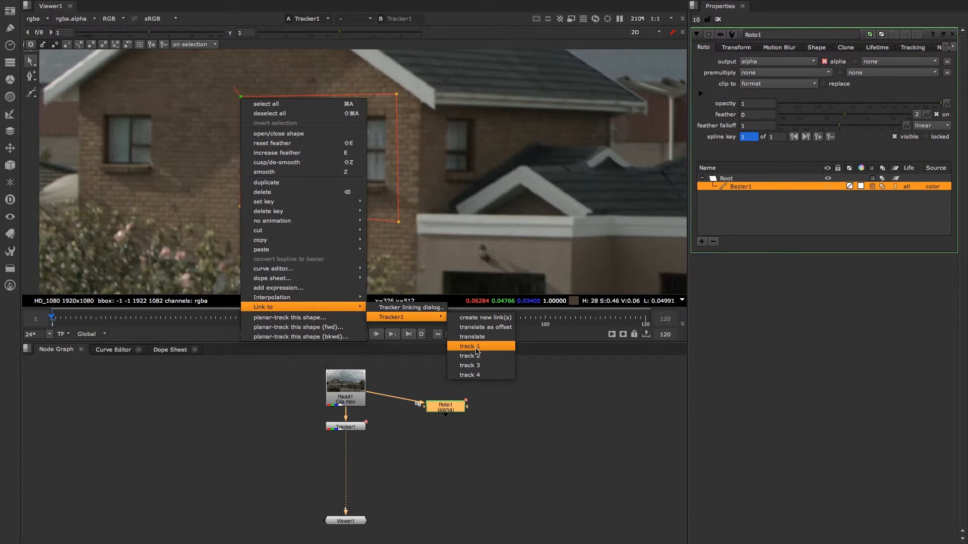
{"action": "left_click", "coordinate": [474, 347]}
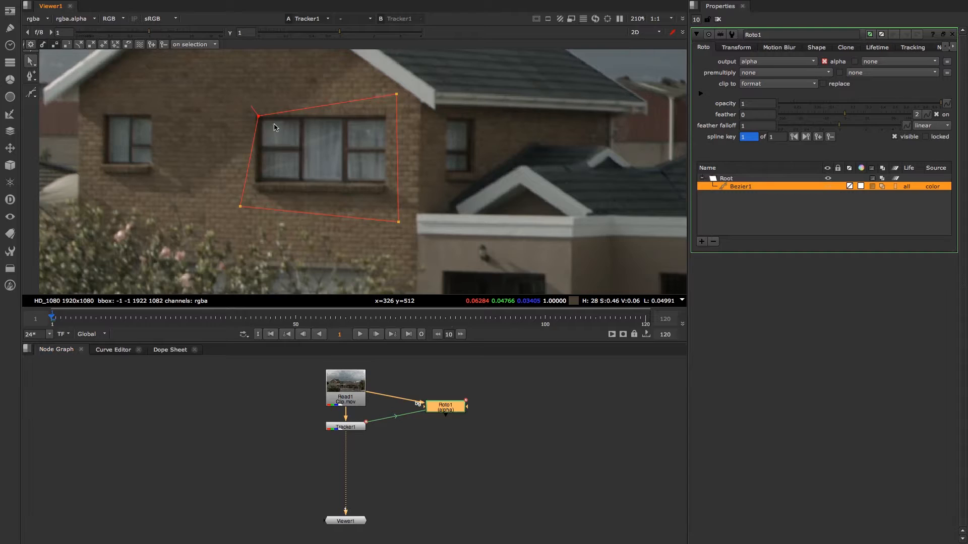
{"action": "right_click", "coordinate": [397, 99]}
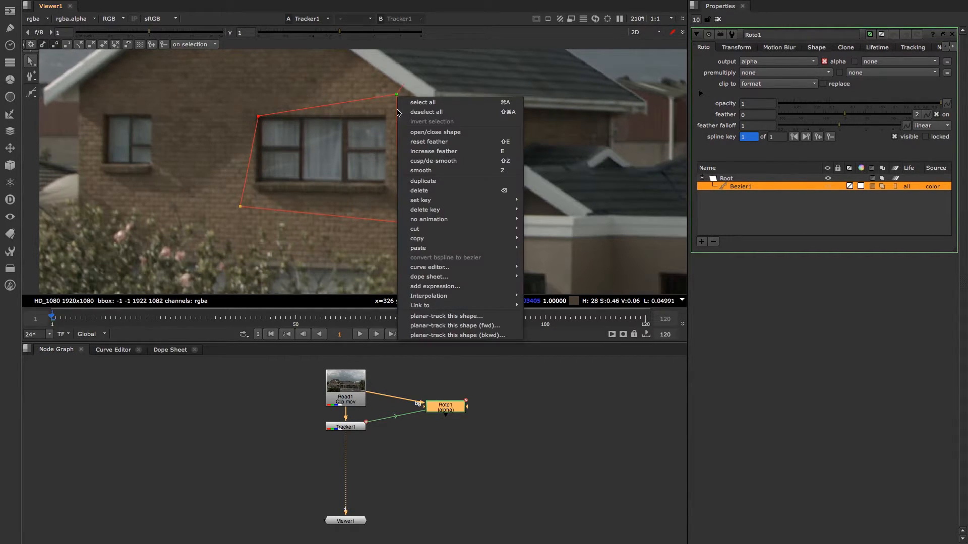
{"action": "mouse_move", "coordinate": [454, 306]}
{"action": "mouse_move", "coordinate": [561, 317]}
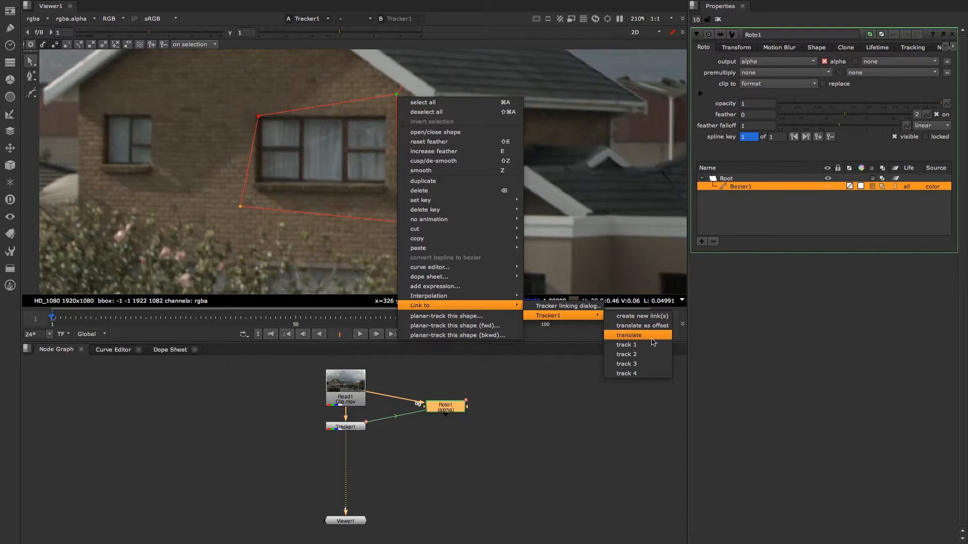
{"action": "left_click", "coordinate": [626, 354]}
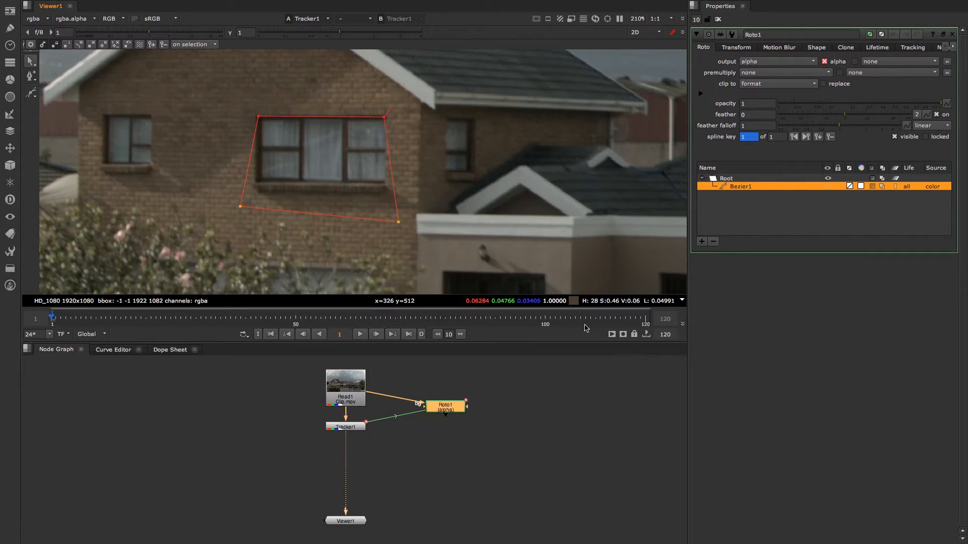
- Link the shape's lower-right point to Tracker1's track 3 and its lower-left point to track 4
{"action": "right_click", "coordinate": [398, 225]}
{"action": "mouse_move", "coordinate": [440, 431]}
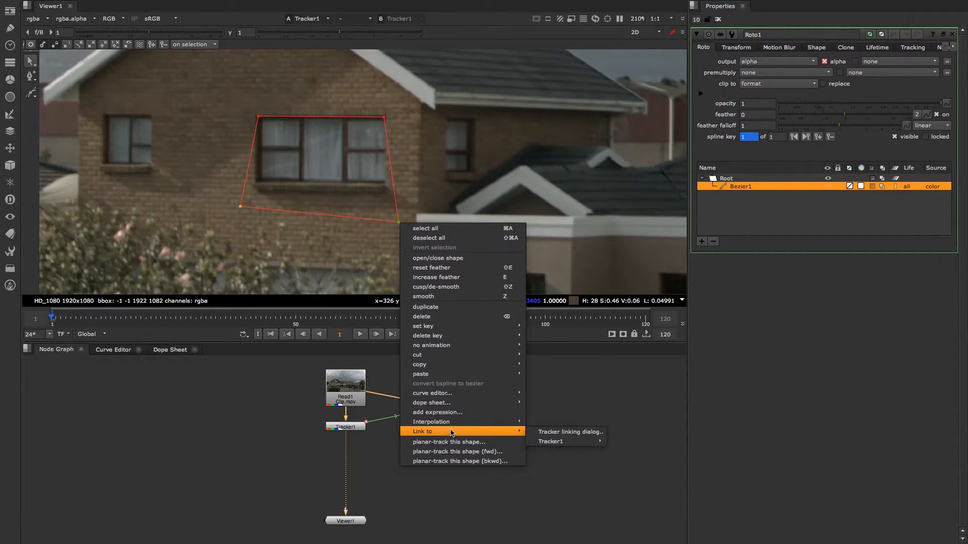
{"action": "mouse_move", "coordinate": [561, 441]}
{"action": "left_click", "coordinate": [634, 493]}
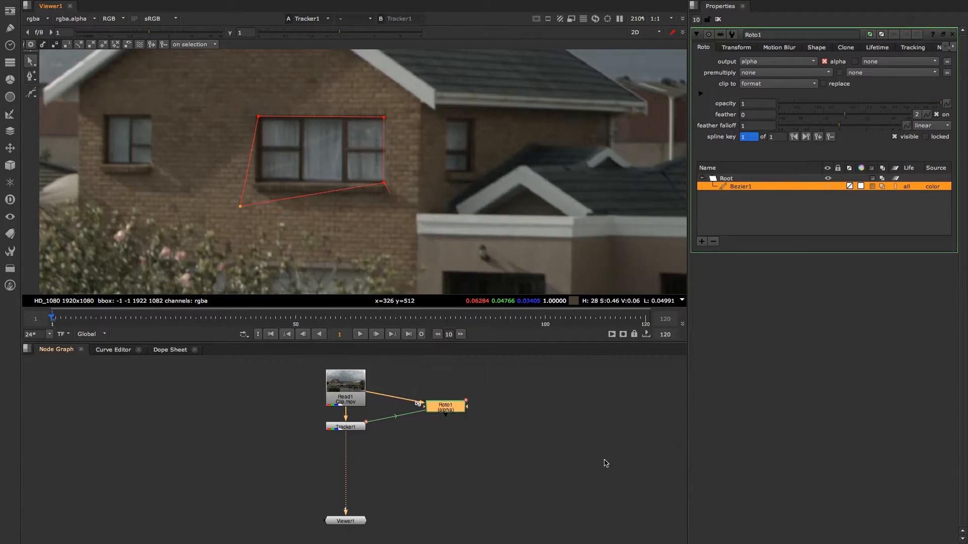
{"action": "right_click", "coordinate": [240, 208]}
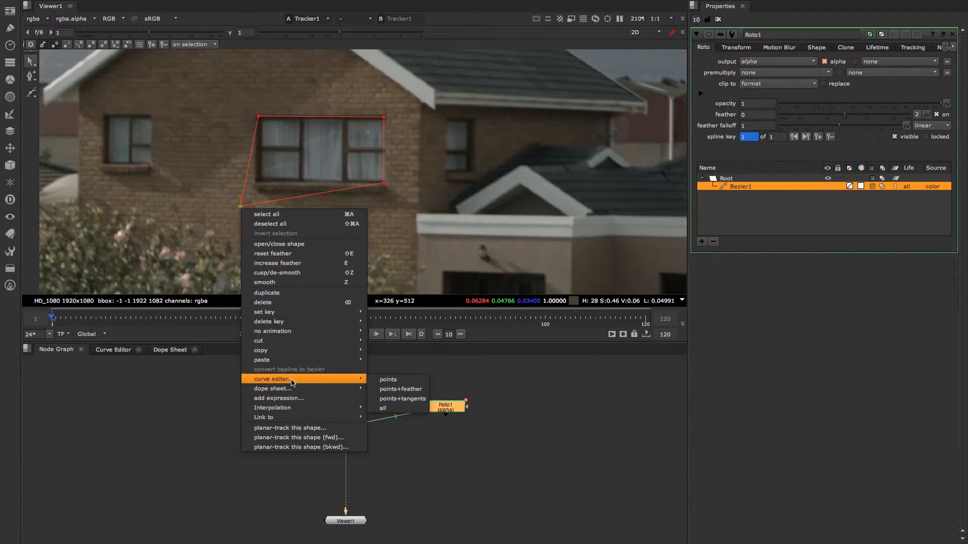
{"action": "mouse_move", "coordinate": [353, 417]}
{"action": "mouse_move", "coordinate": [412, 427]}
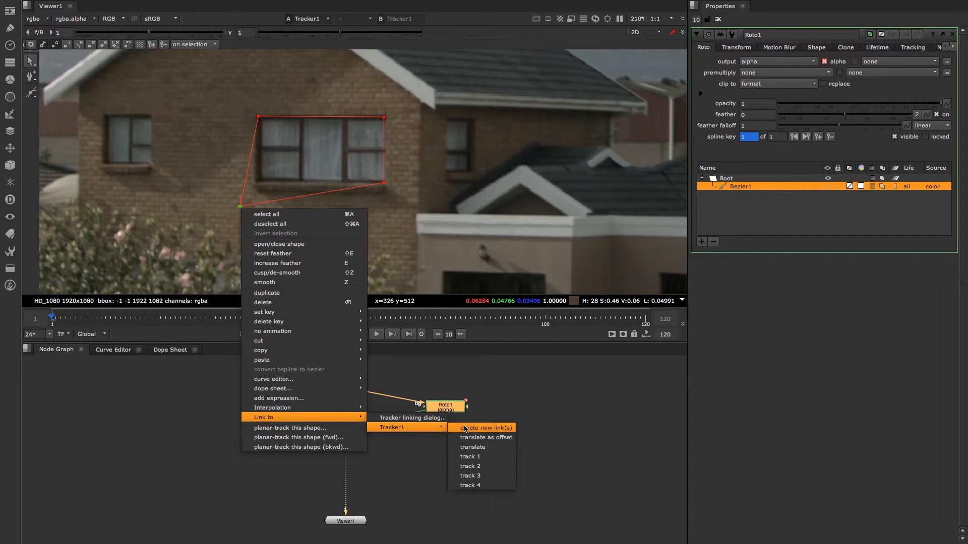
{"action": "left_click", "coordinate": [492, 488]}
- Play the clip to check that the linked roto shape follows the window
{"action": "left_click", "coordinate": [360, 336]}
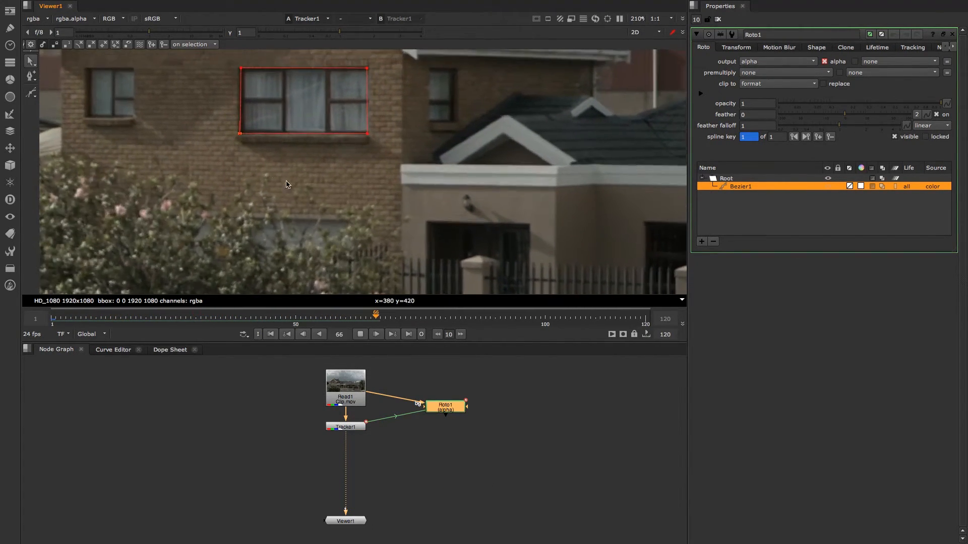
{"action": "left_click", "coordinate": [360, 334]}
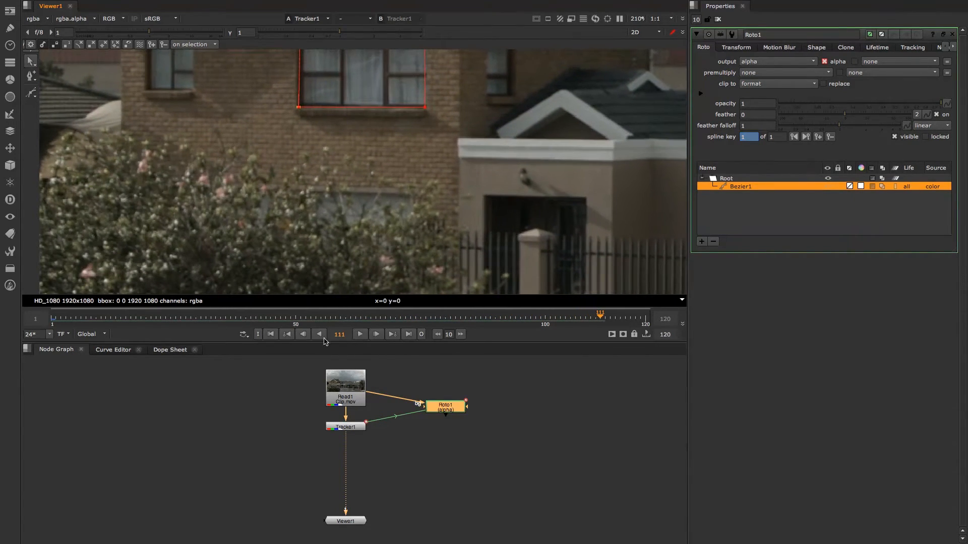
- Return to the first frame, view the Roto node's output and set its premultiply to rgba
{"action": "left_click", "coordinate": [270, 335]}
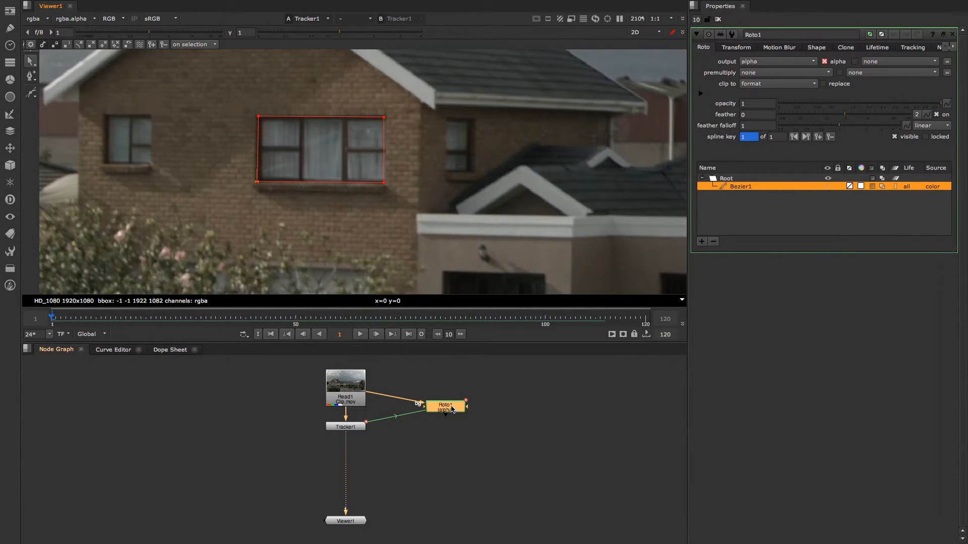
{"action": "left_click_drag", "start_coordinate": [452, 409], "coordinate": [465, 406]}
{"action": "key", "text": "1"}
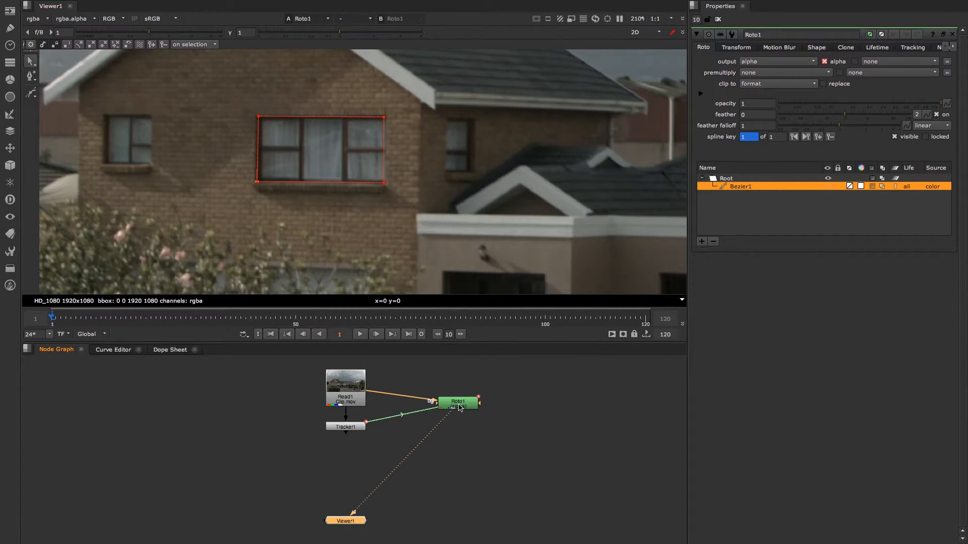
{"action": "left_click", "coordinate": [459, 407]}
{"action": "left_click", "coordinate": [759, 74]}
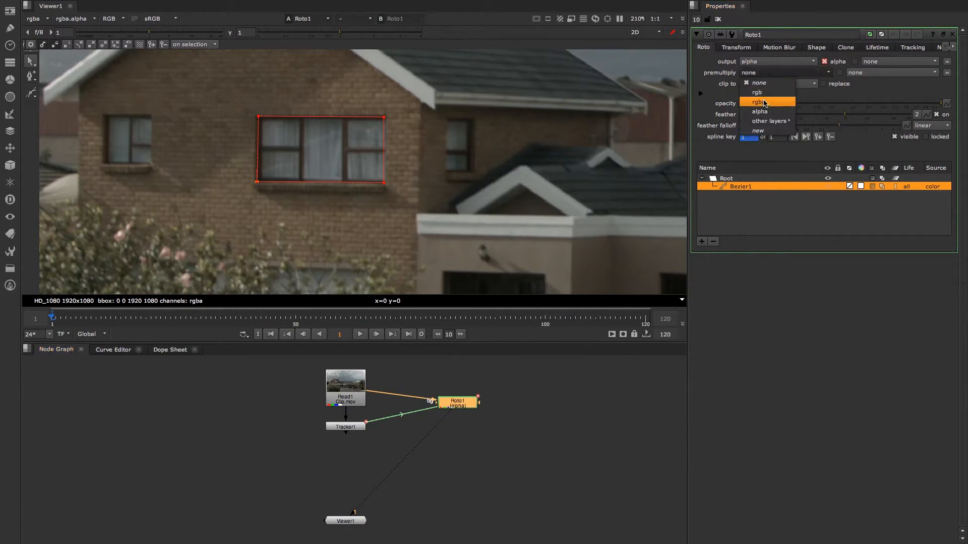
{"action": "left_click", "coordinate": [760, 102]}
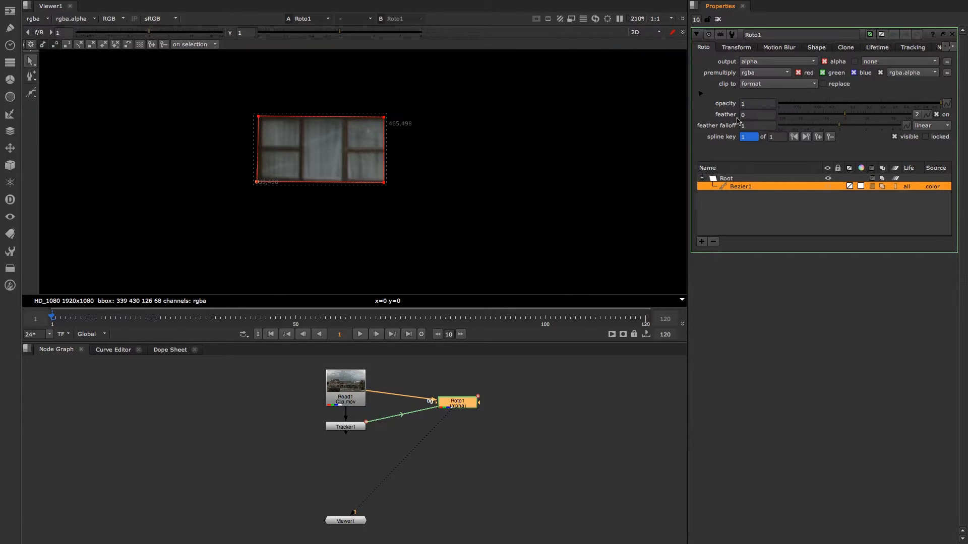
{"action": "left_click", "coordinate": [514, 393]}
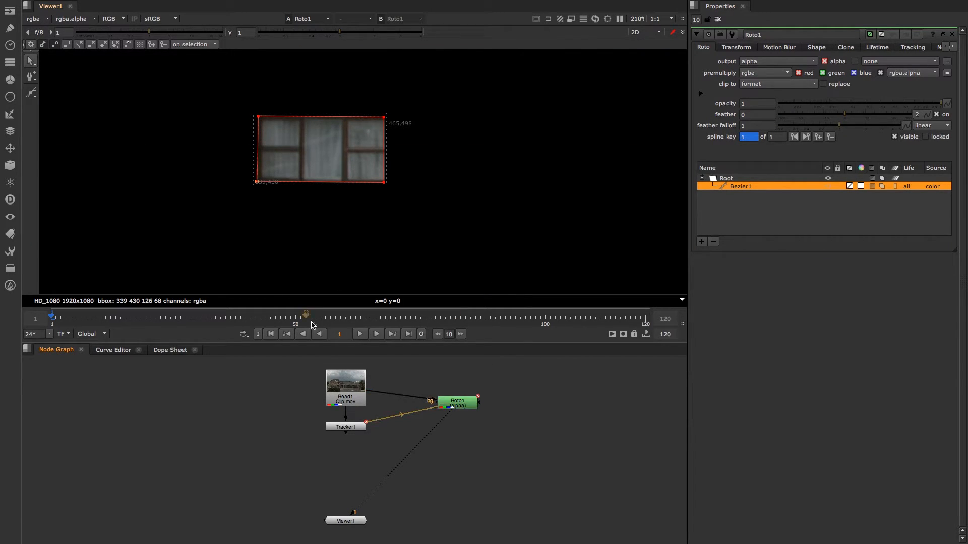
- Clear the open node properties, play the clip to check the isolated window's motion, and return to the first frame
{"action": "left_click", "coordinate": [719, 19]}
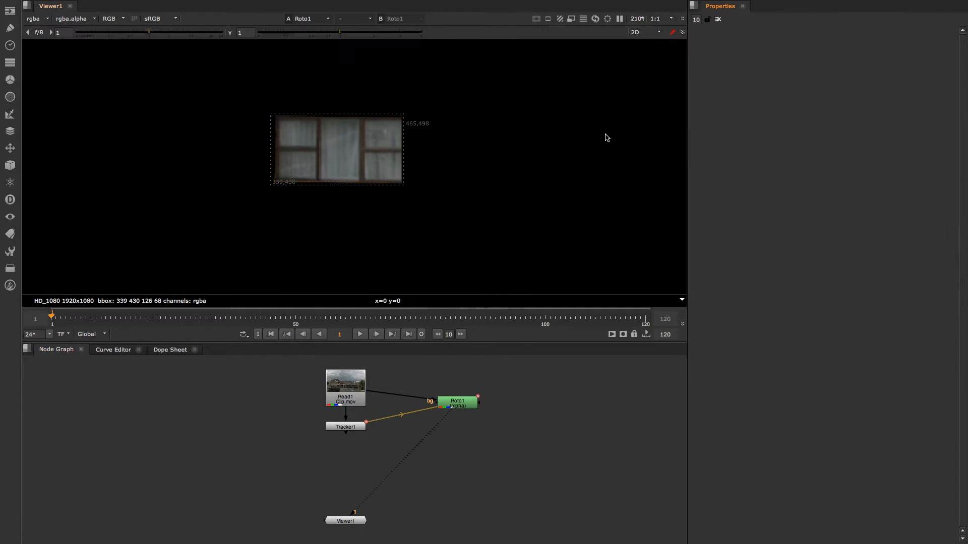
{"action": "left_click", "coordinate": [361, 335]}
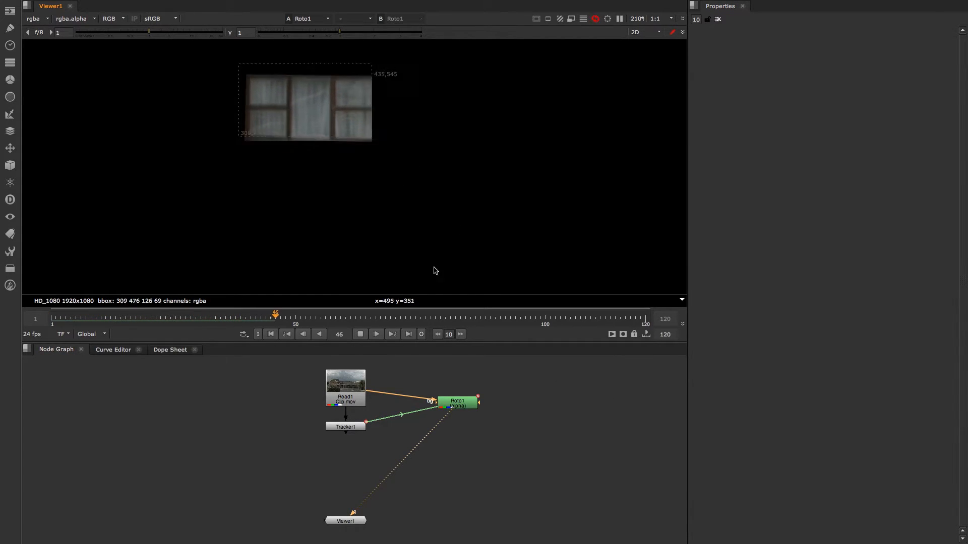
{"action": "left_click", "coordinate": [360, 334]}
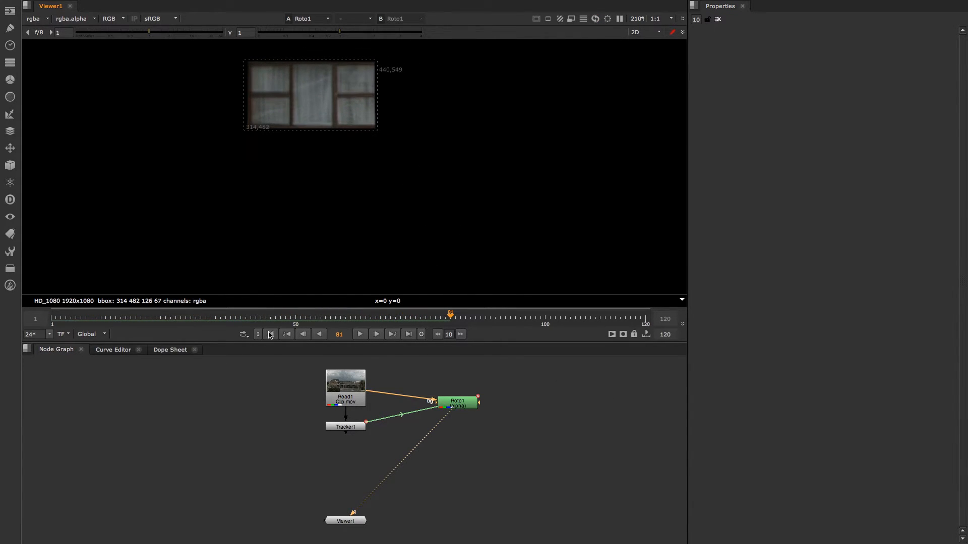
{"action": "left_click", "coordinate": [271, 334]}
- Add a Merge node and connect its A input to Roto1 and its B input to Read1
{"action": "key", "text": "Tab"}
{"action": "type", "text": "mer"}
{"action": "left_click", "coordinate": [262, 467]}
{"action": "left_click_drag", "start_coordinate": [277, 444], "coordinate": [459, 406]}
{"action": "left_click_drag", "start_coordinate": [346, 432], "coordinate": [440, 468]}
{"action": "left_click_drag", "start_coordinate": [369, 439], "coordinate": [358, 399]}
{"action": "left_click_drag", "start_coordinate": [450, 484], "coordinate": [440, 472]}
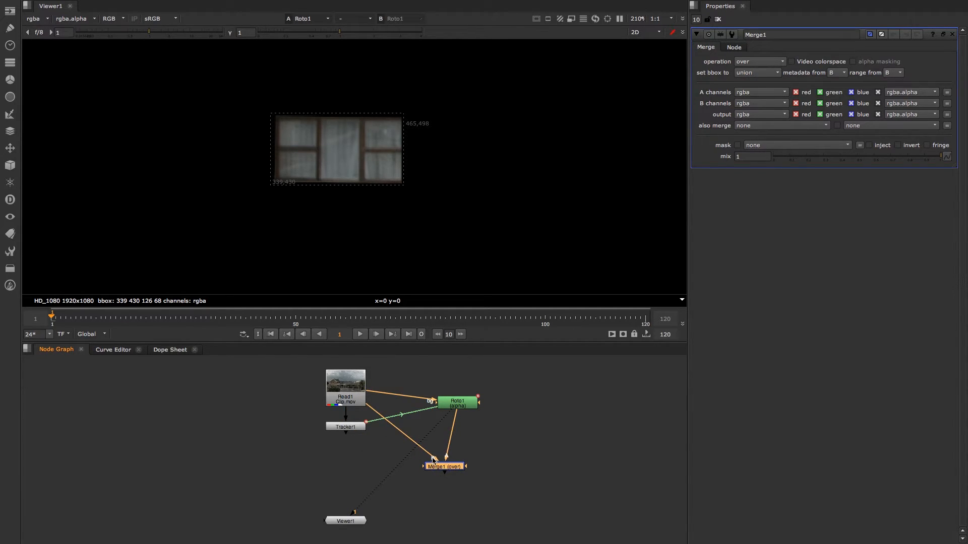
- View the Merge node's output and line up the Merge and Viewer nodes below Roto1
{"action": "key", "text": "1"}
{"action": "left_click_drag", "start_coordinate": [348, 521], "coordinate": [447, 516]}
{"action": "left_click_drag", "start_coordinate": [456, 469], "coordinate": [470, 474]}
{"action": "left_click", "coordinate": [496, 437]}
- Insert a Grade node between Roto1 and Merge1, and close the Merge node's properties
{"action": "left_click", "coordinate": [459, 409]}
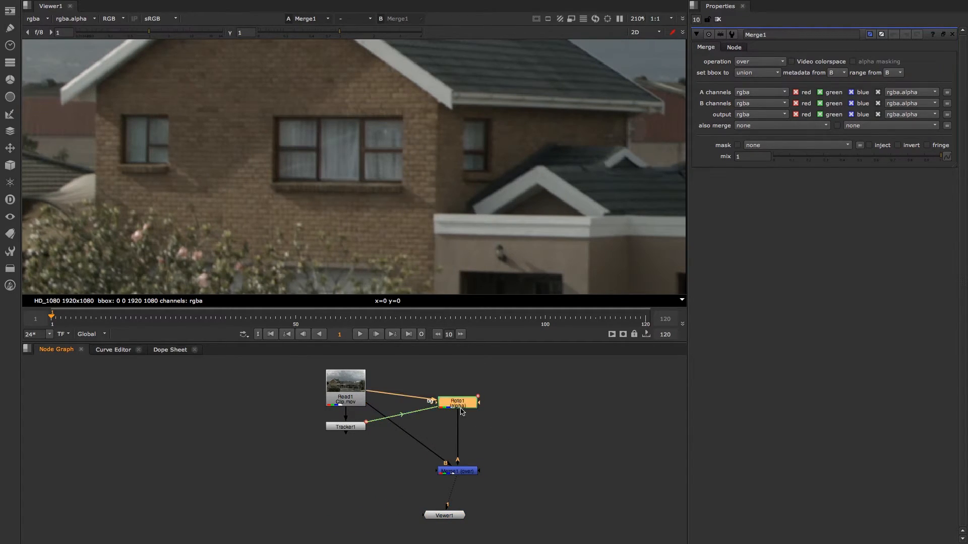
{"action": "key", "text": "Tab"}
{"action": "type", "text": "grad"}
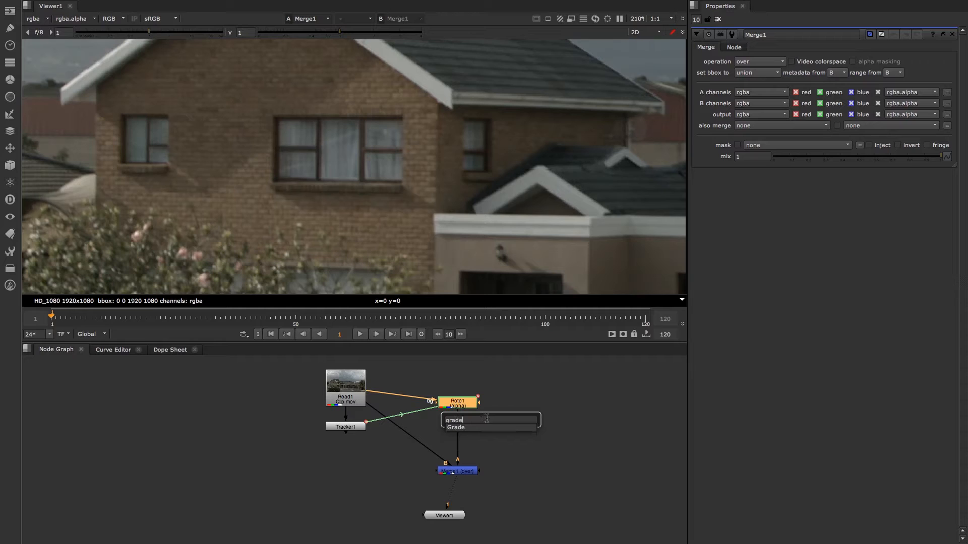
{"action": "key", "text": "Return"}
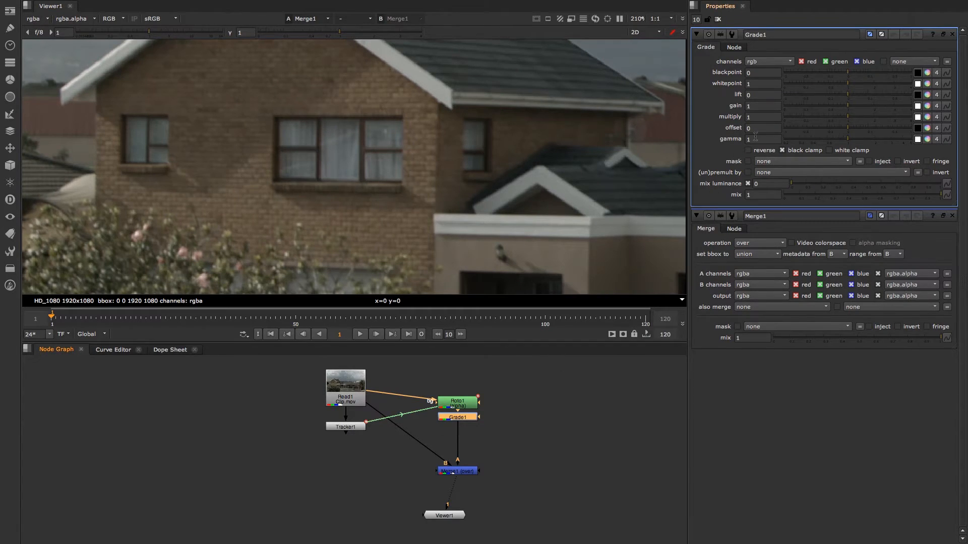
{"action": "left_click", "coordinate": [952, 216]}
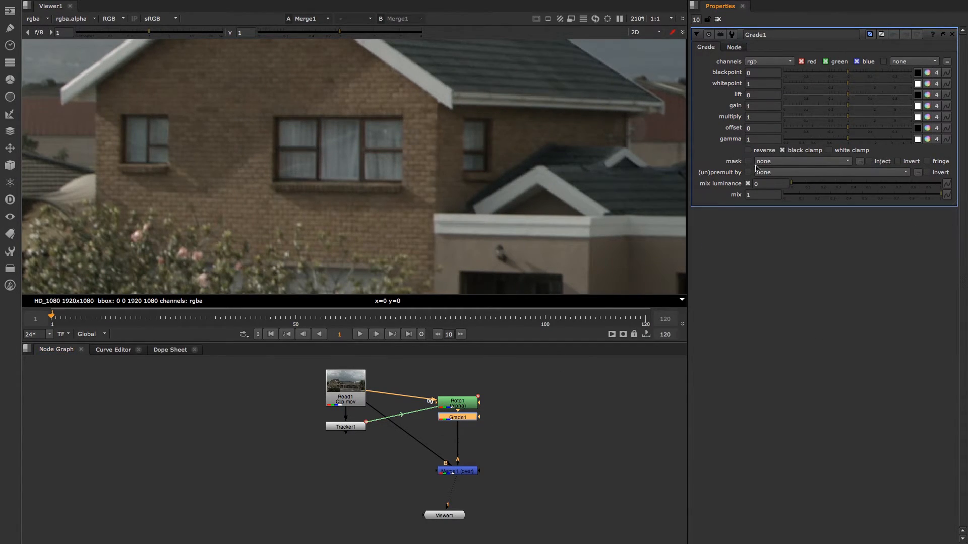
- Tint the window yellow with the Grade node's gain, using red 0.946713, green 1 and blue 0.285794
{"action": "left_click", "coordinate": [926, 107]}
{"action": "left_click_drag", "start_coordinate": [721, 136], "coordinate": [725, 124]}
{"action": "left_click_drag", "start_coordinate": [775, 30], "coordinate": [773, 26]}
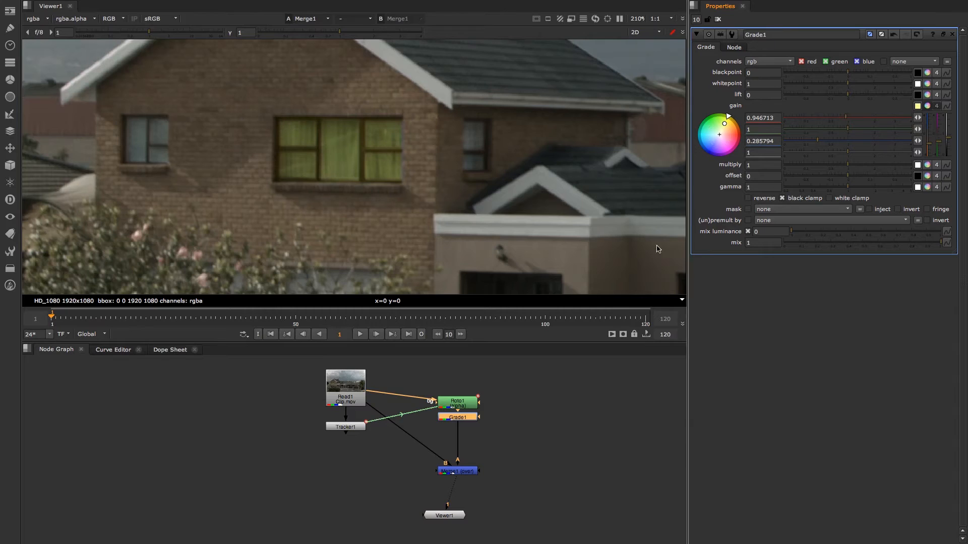
{"action": "left_click", "coordinate": [543, 410]}
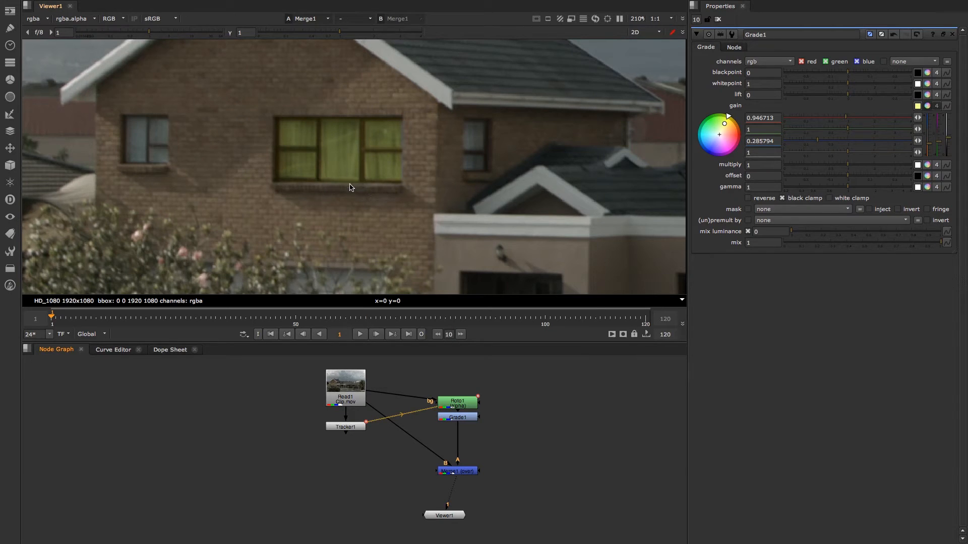
- Play the clip with more of the house in view to check that the yellow grade follows the window
{"action": "scroll", "coordinate": [352, 186], "scroll_direction": "down", "scroll_amount": 5}
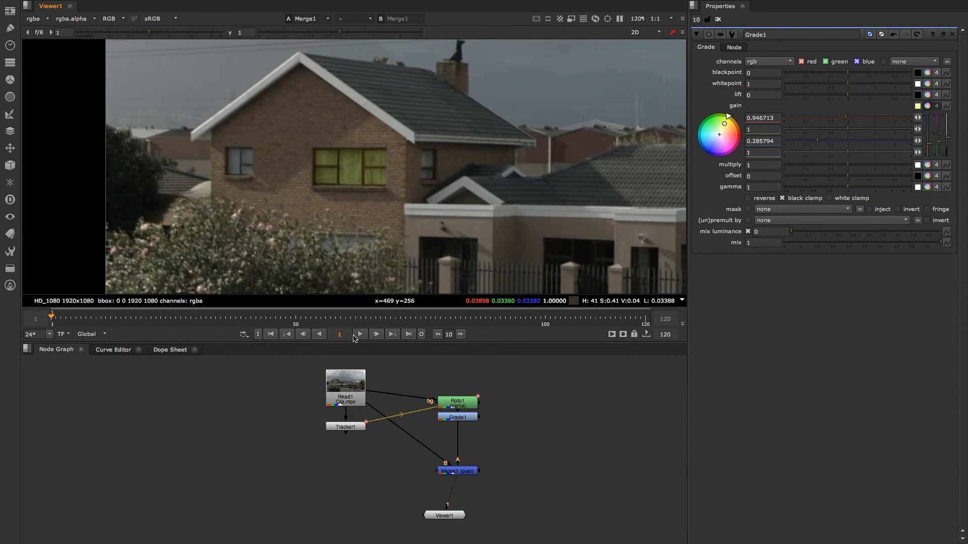
{"action": "middle_click_drag", "start_coordinate": [356, 184], "coordinate": [306, 188]}
{"action": "left_click", "coordinate": [359, 336]}
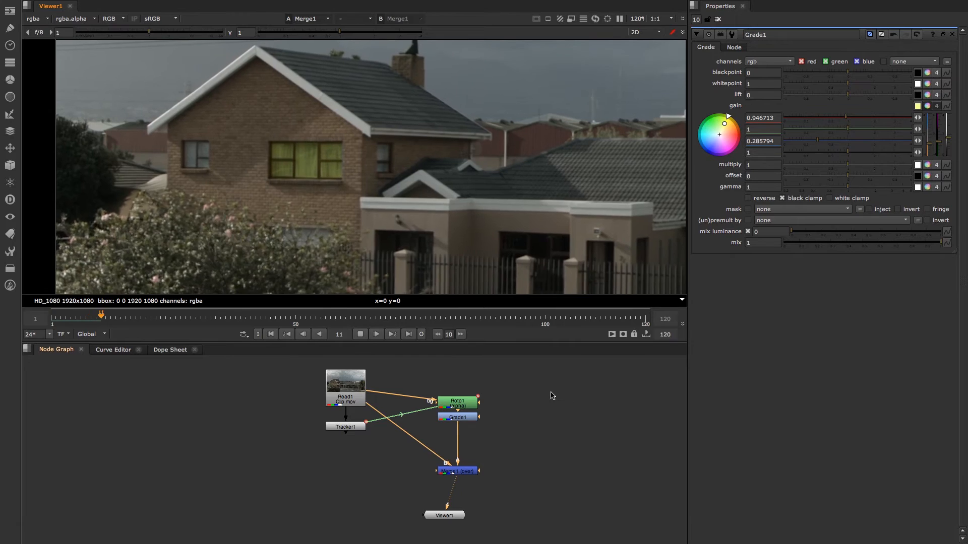